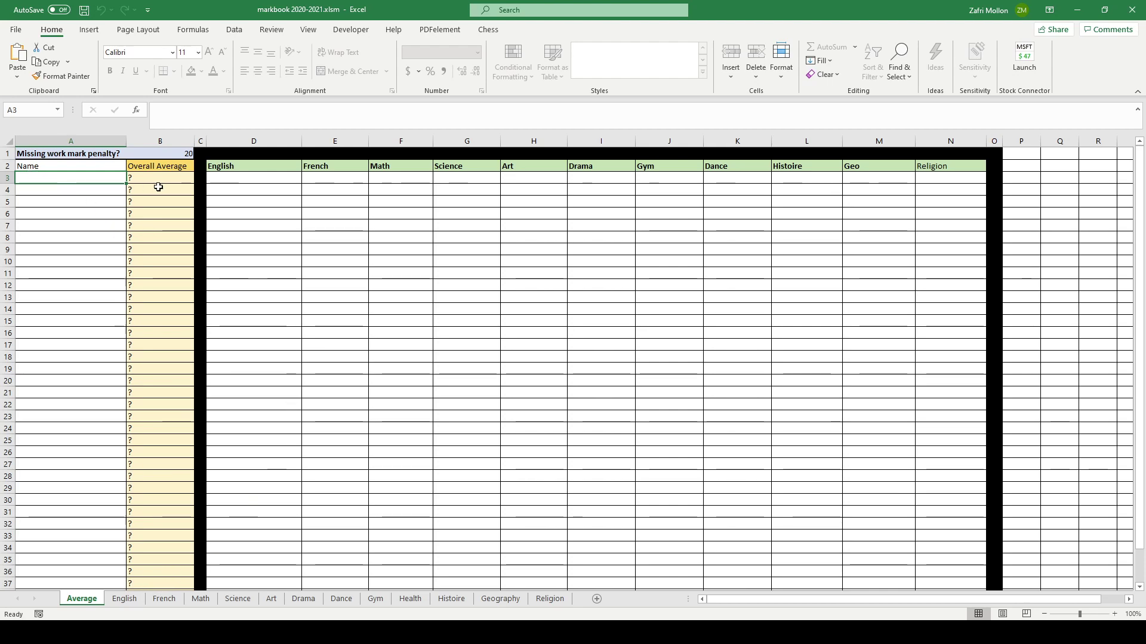
- Enter two students' first names in the first two rows of the Name column on the Average sheet
type("Bob")
key("Return")
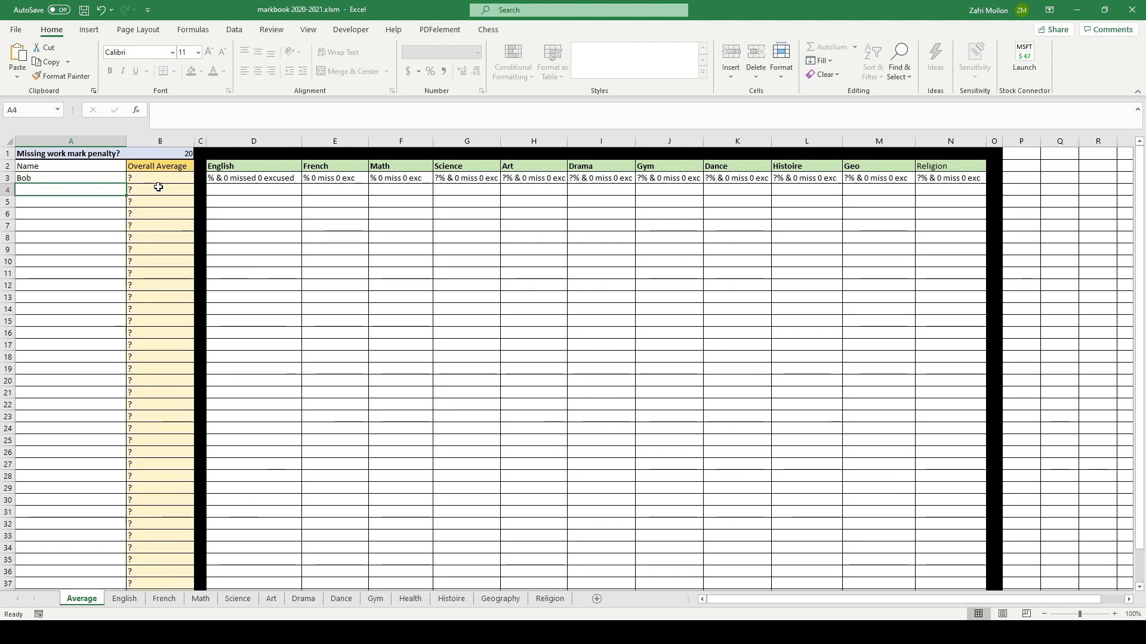
type("Sama")
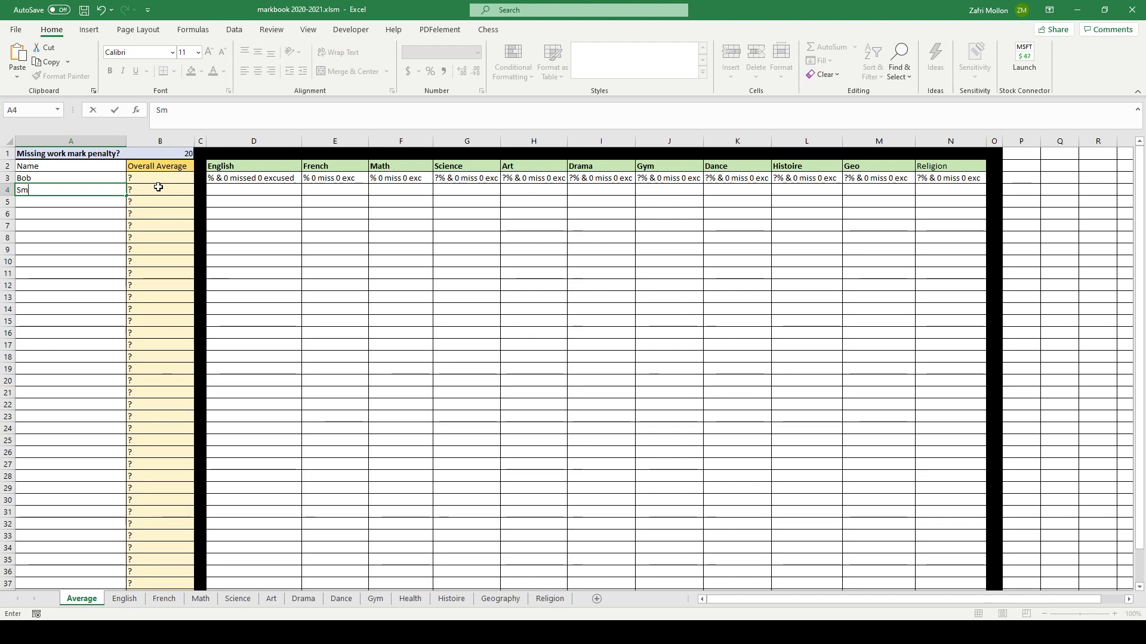
type("ntha")
key("Return")
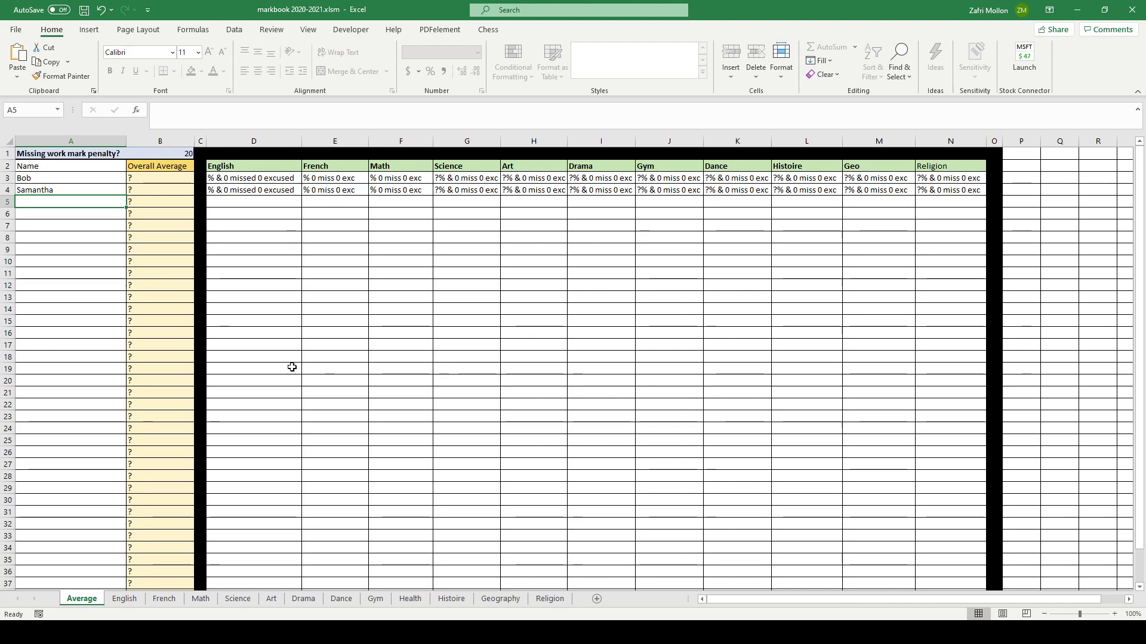
- Fill the first project column on the English sheet with the project name Fun thing and weight 1
left_click(123, 599)
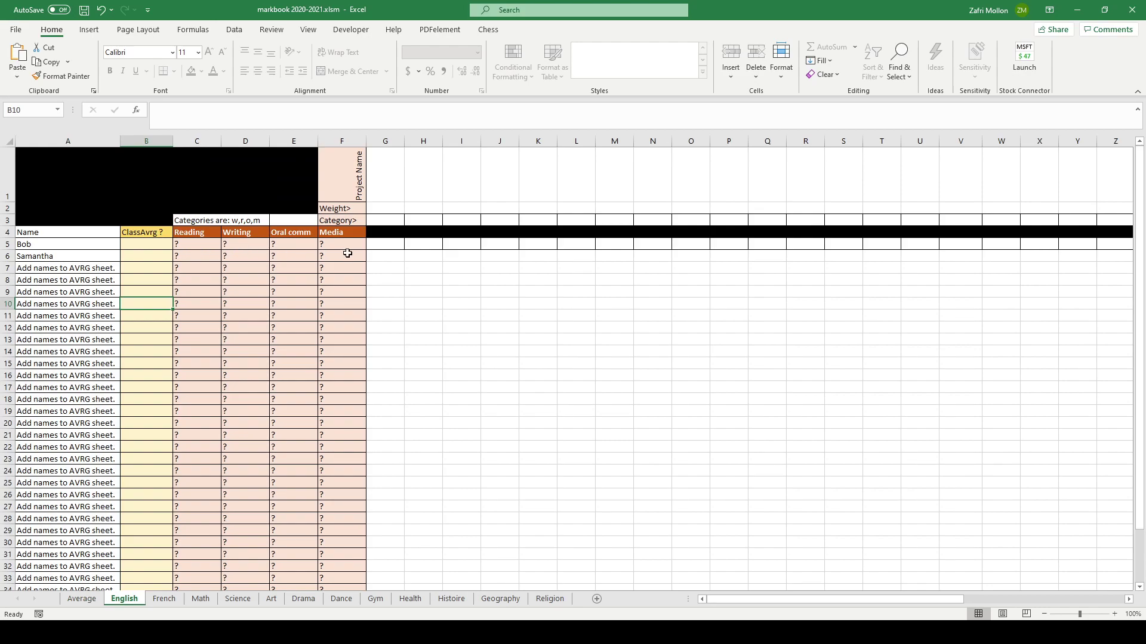
left_click(389, 177)
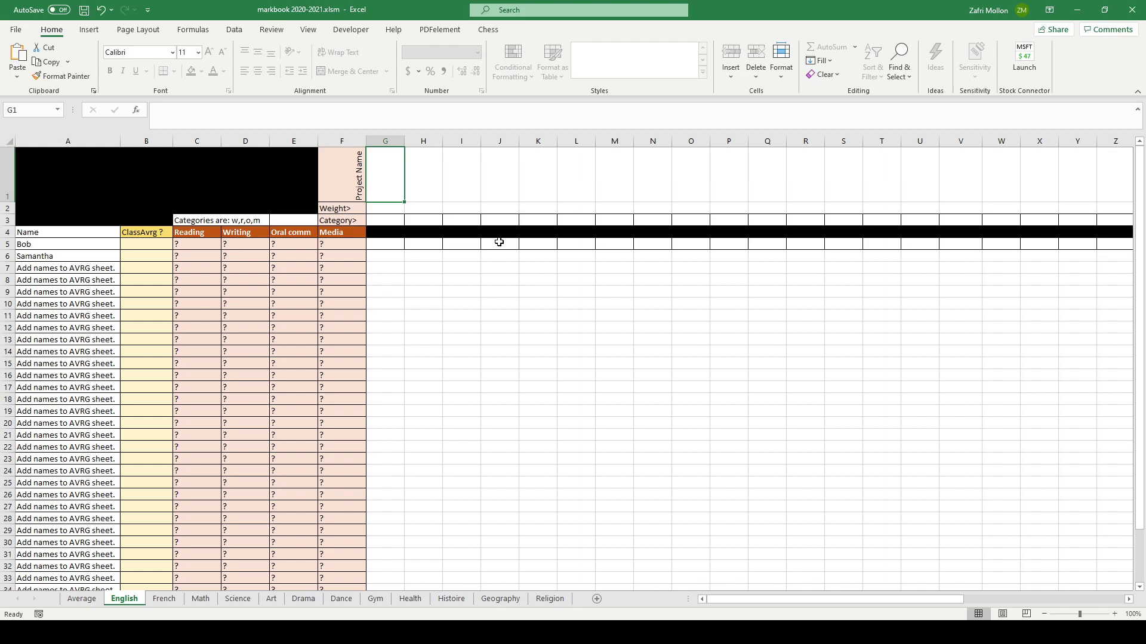
type("Fun thing")
key("Return")
type("1")
key("Return")
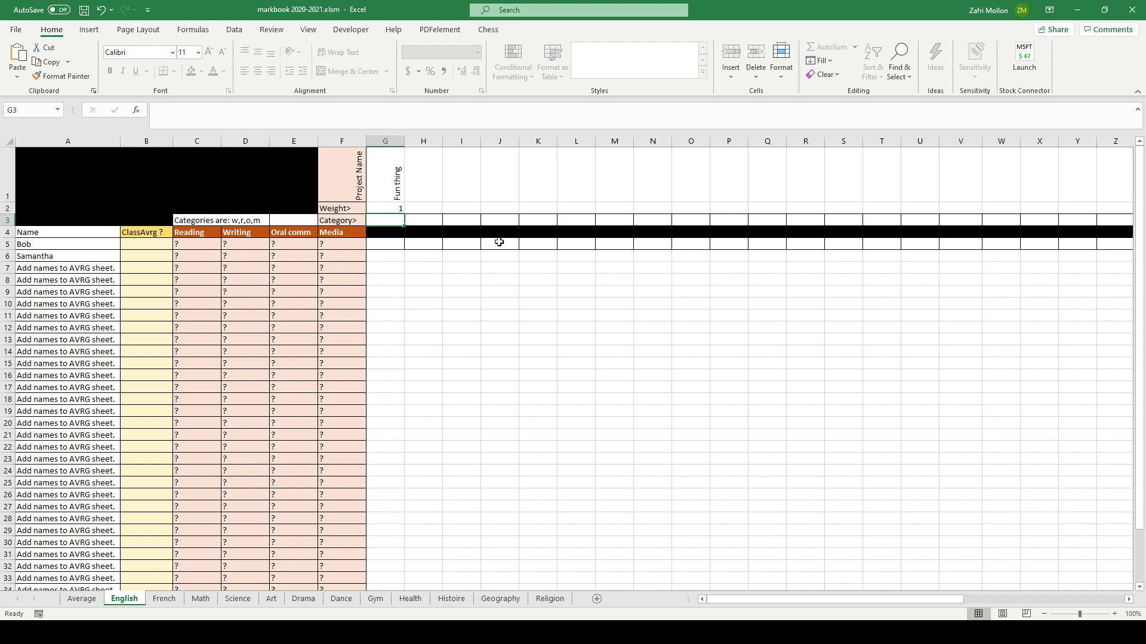
- Assign category r to the Fun thing project and give the first student a mark of 75
type("r")
key("Return")
key("Return")
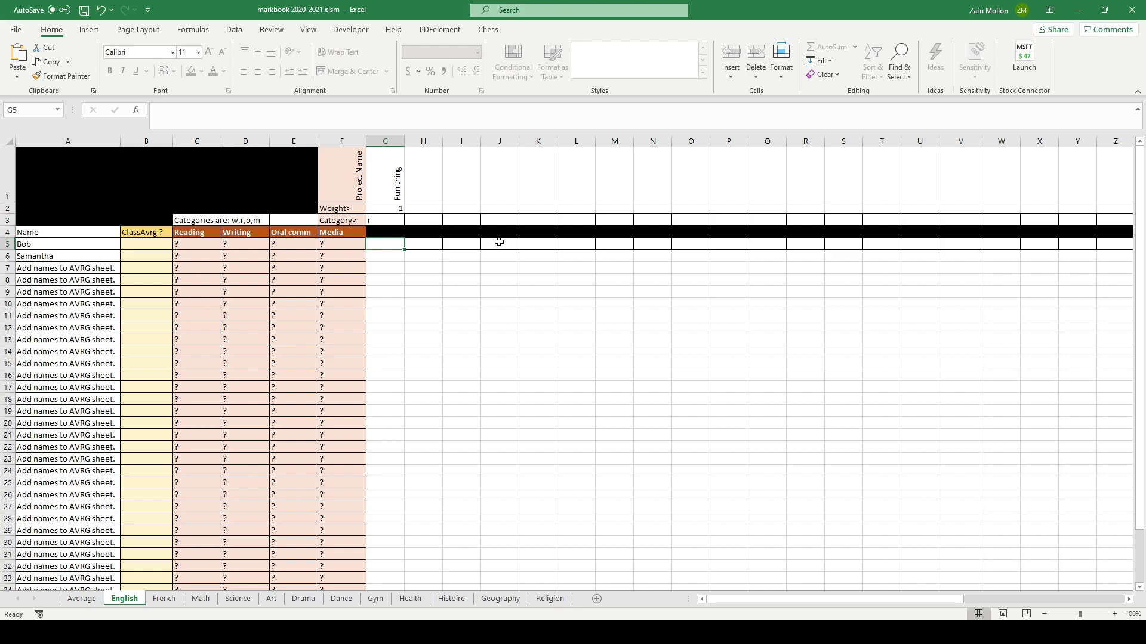
type("75")
key("Return")
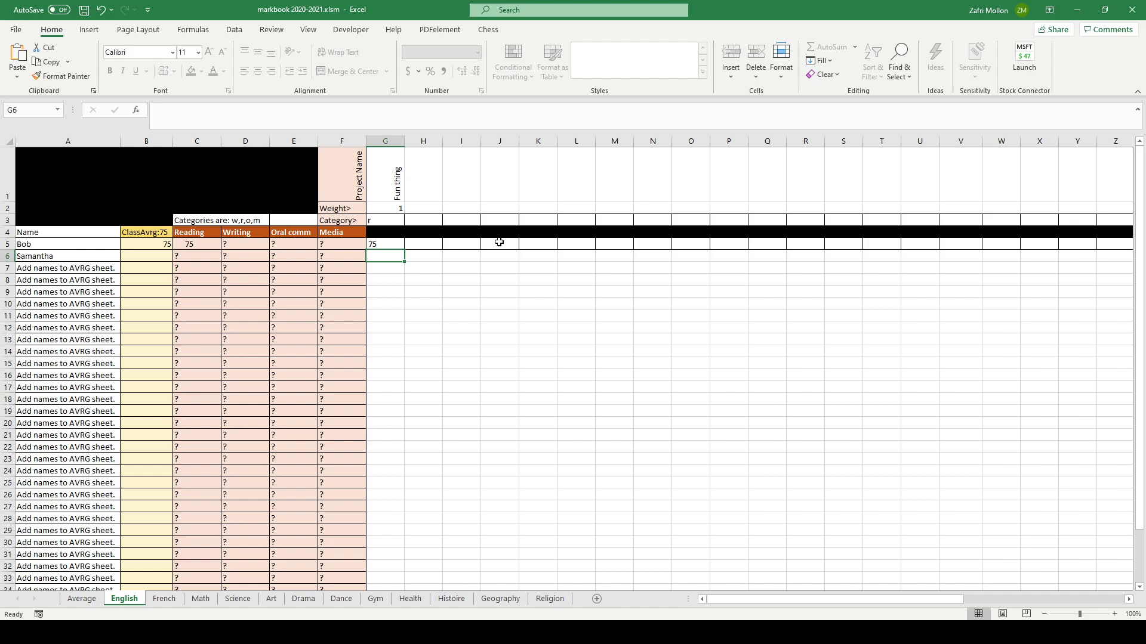
- Change the category of the Fun thing project to wr
key("Up")
key("Up")
key("Up")
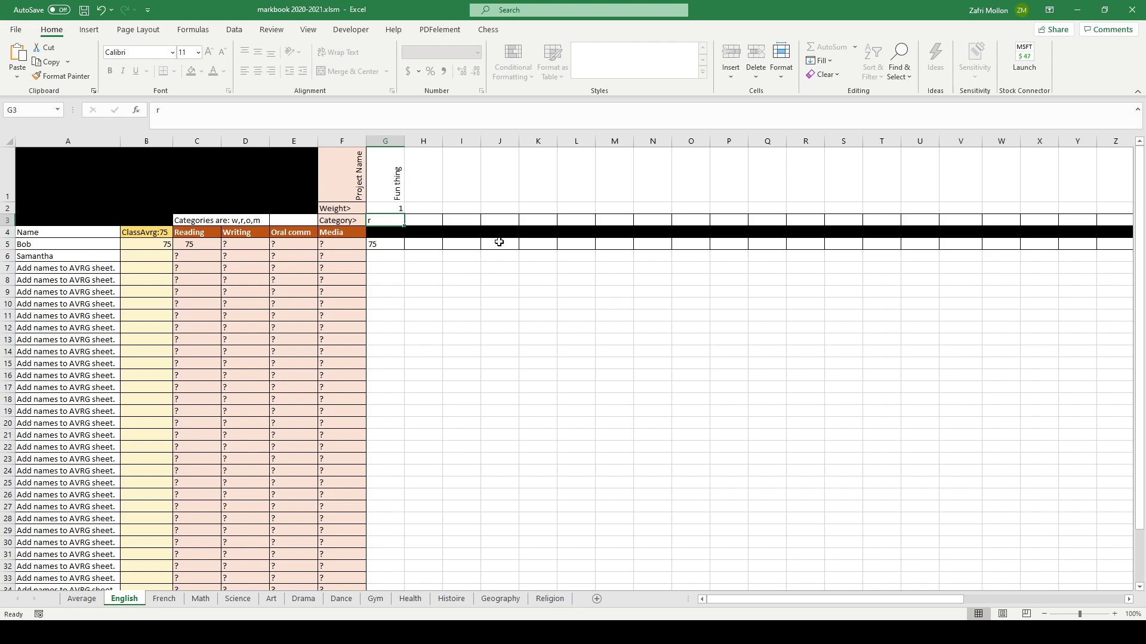
type("w")
key("Return")
key("Down")
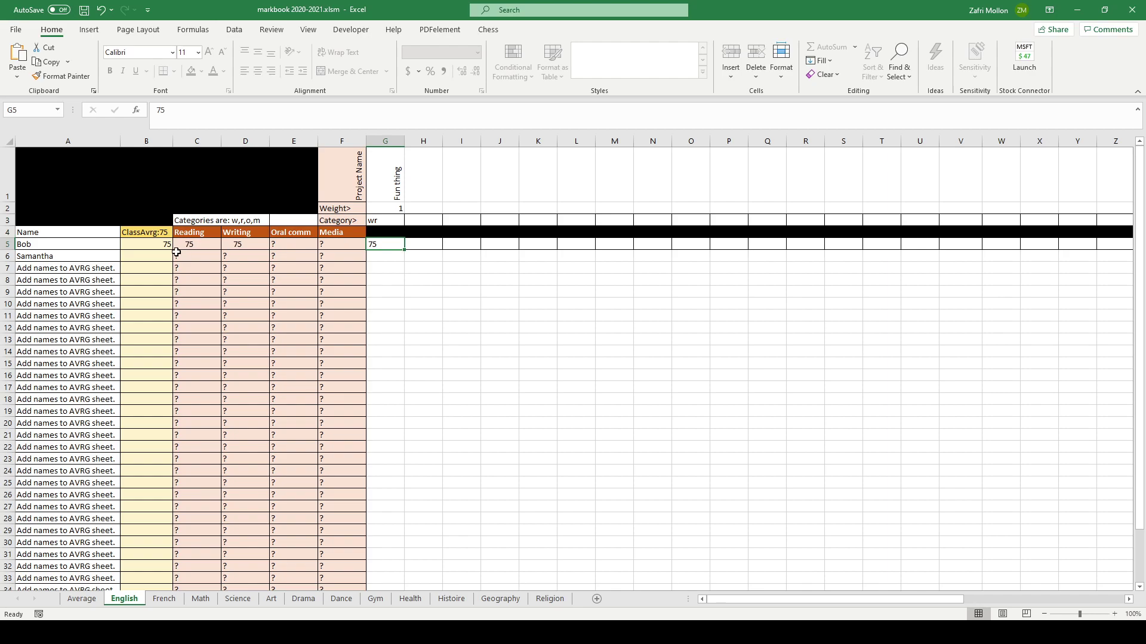
- Set the Fun thing project's category to wrom and check the first student's results on the Average sheet
left_click(395, 221)
type("wrom")
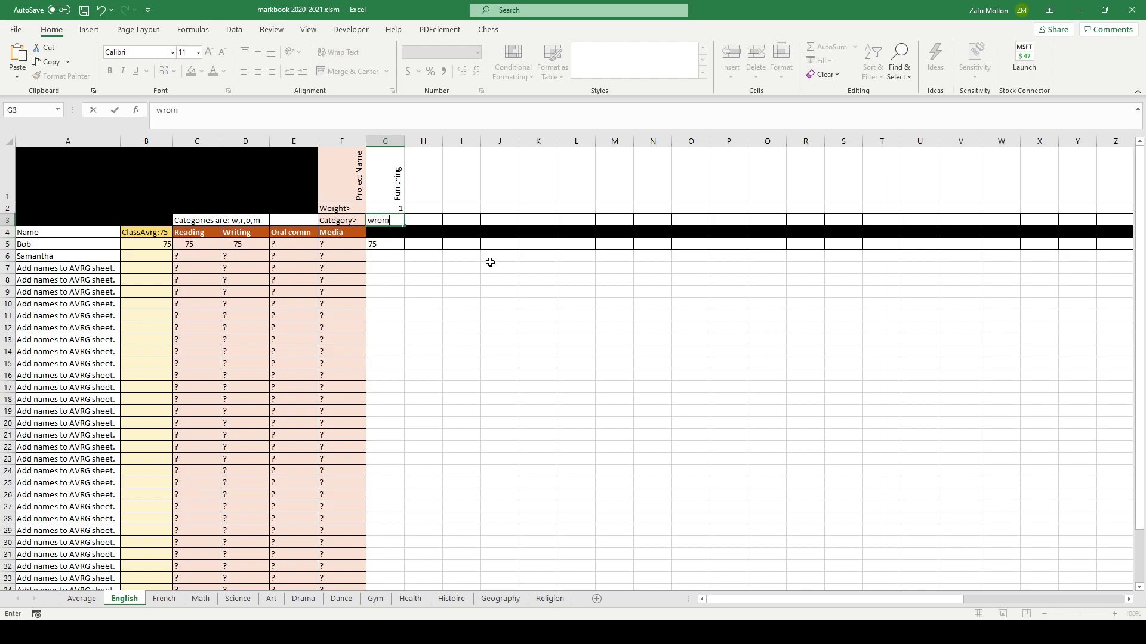
key("Return")
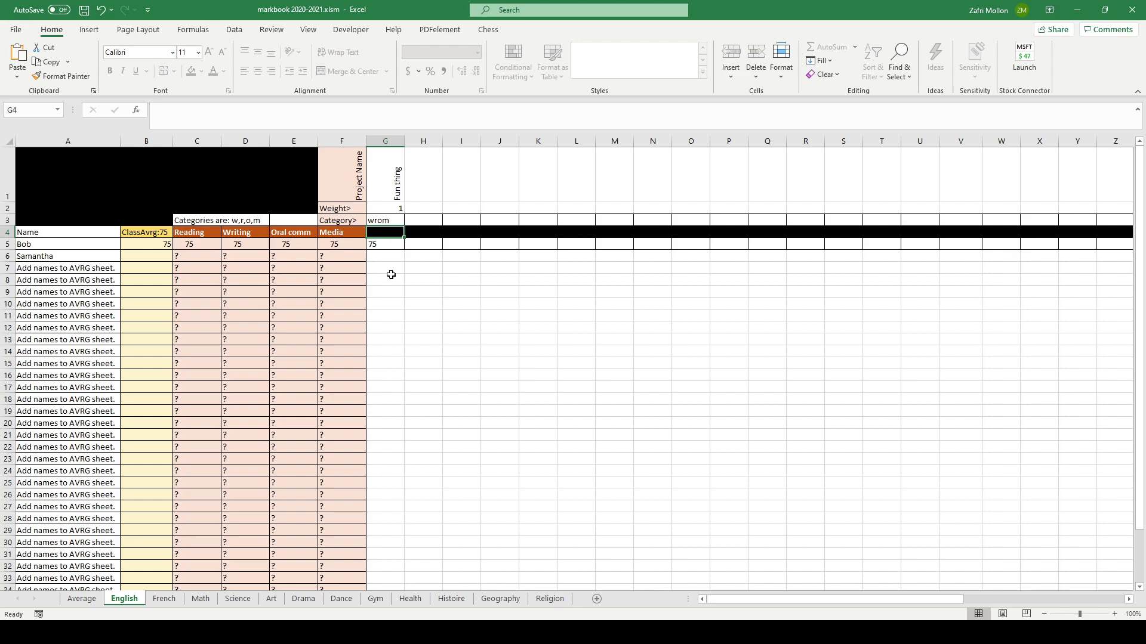
left_click(81, 599)
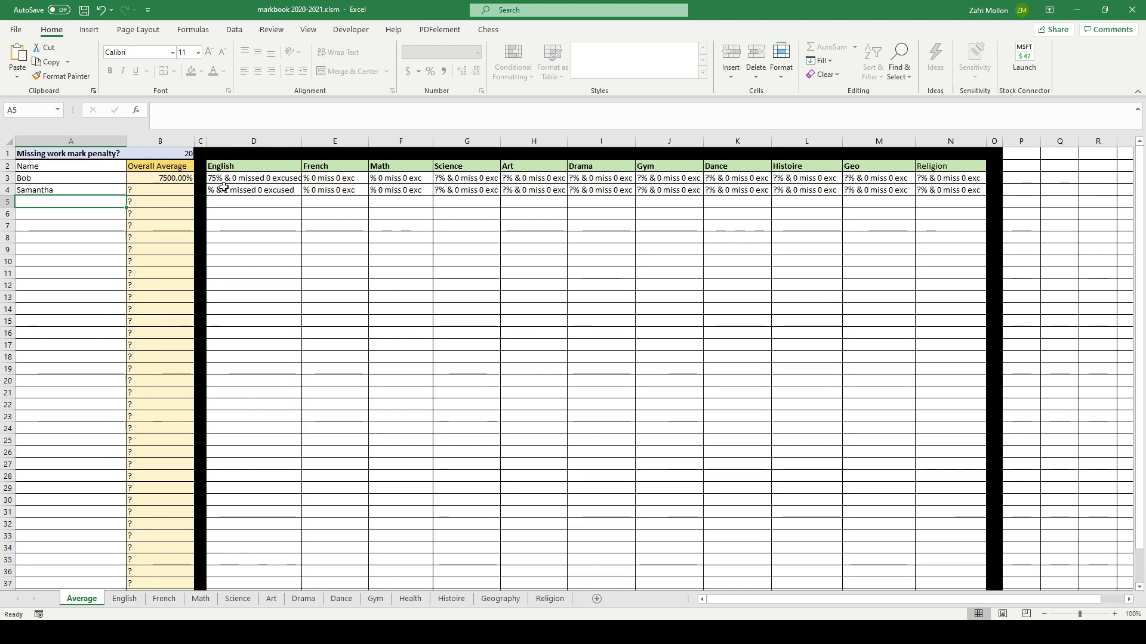
- Add a second project named new thing on the English sheet with weight 1 and category w
left_click(123, 605)
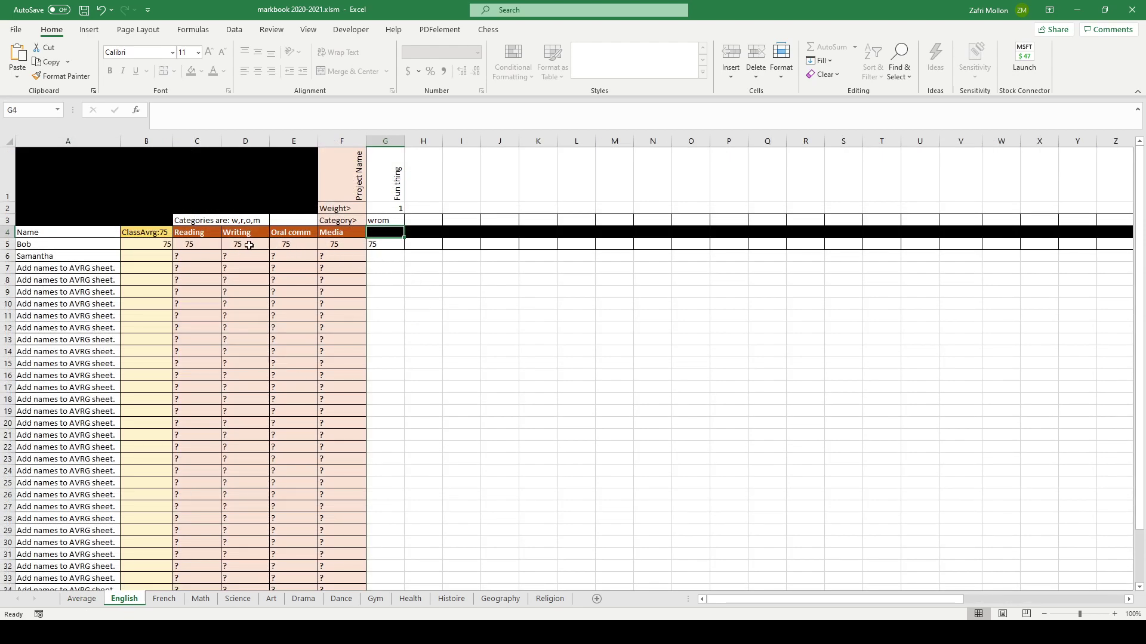
left_click(428, 208)
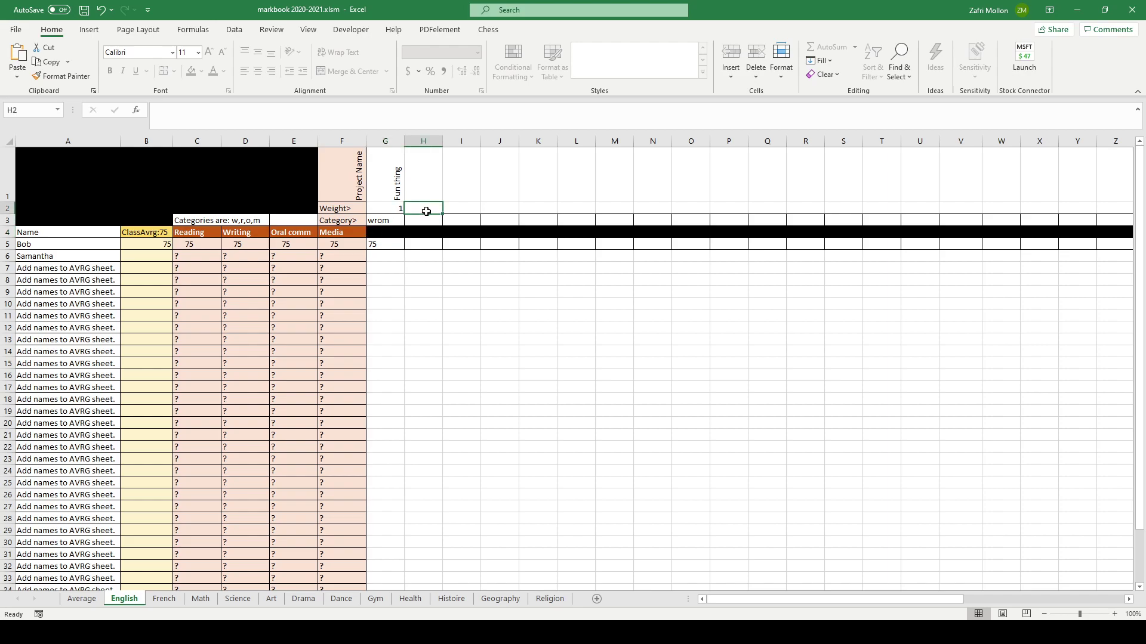
type("1")
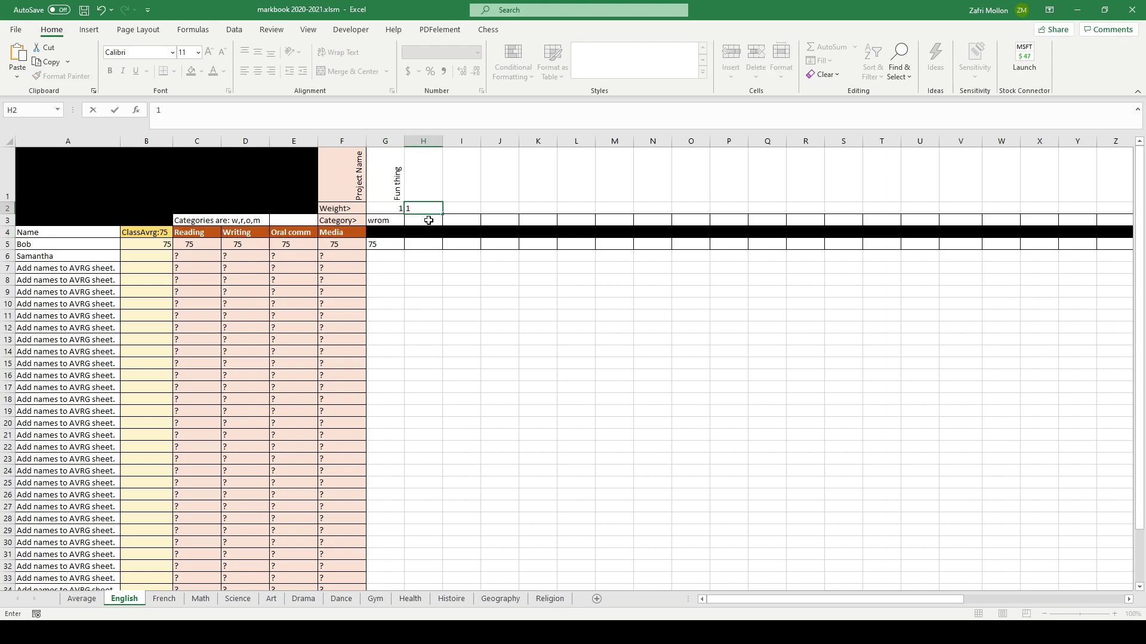
left_click(429, 221)
type("wrom")
key("ctrl+Return")
type("w")
key("Up")
key("Up")
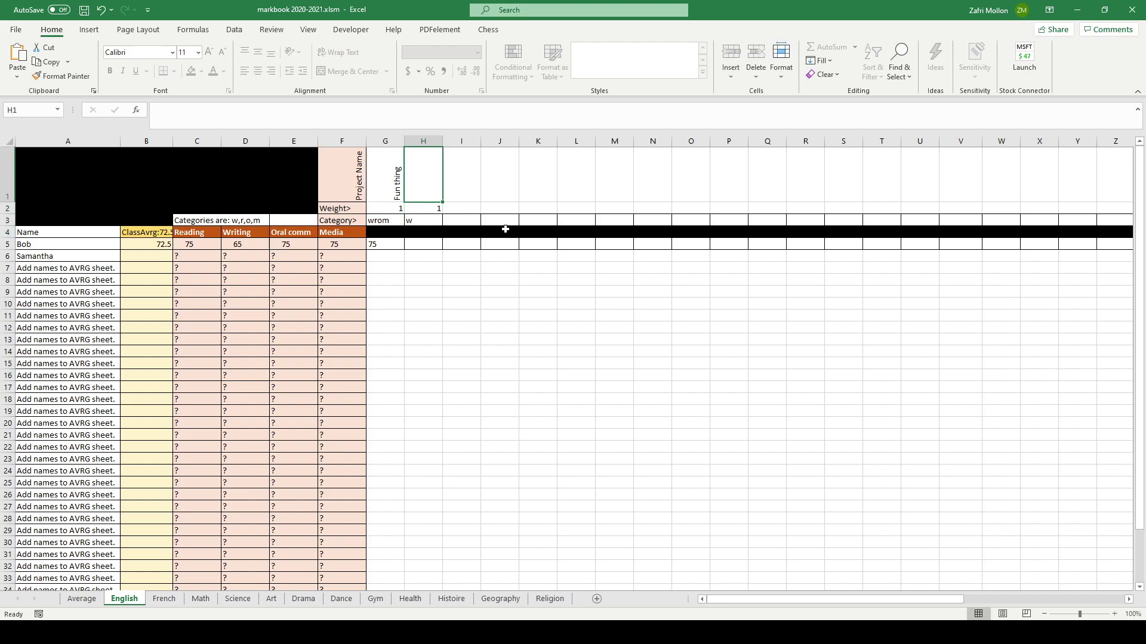
type("new thing")
key("Return")
- Enter a as the first student's mark for the new thing project
key("Down")
key("Down")
key("Down")
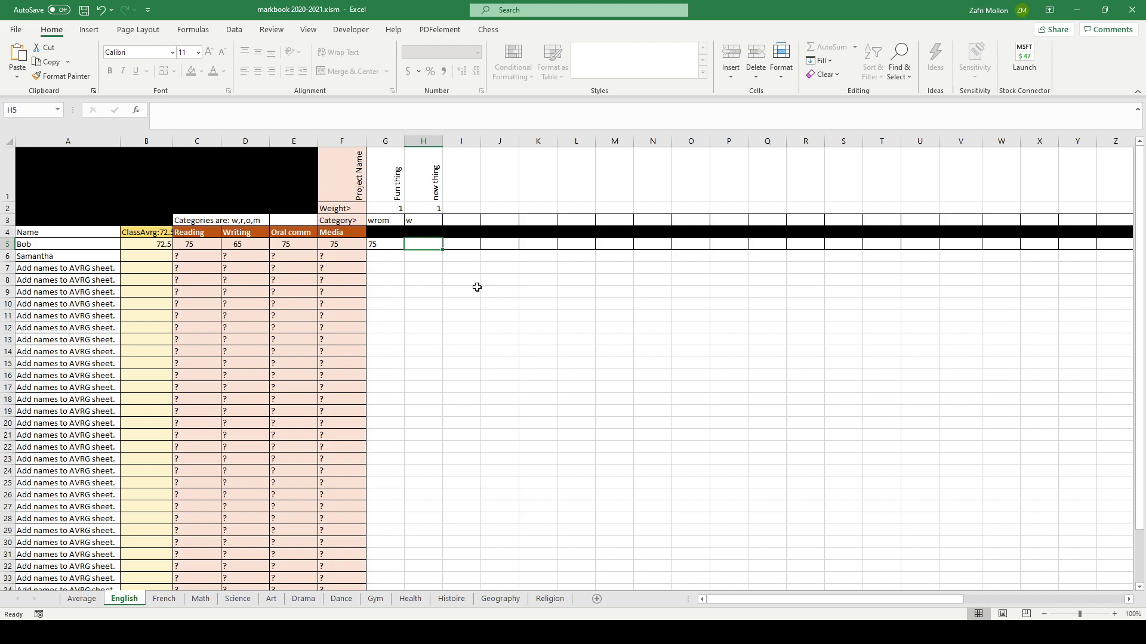
type("a")
key("Return")
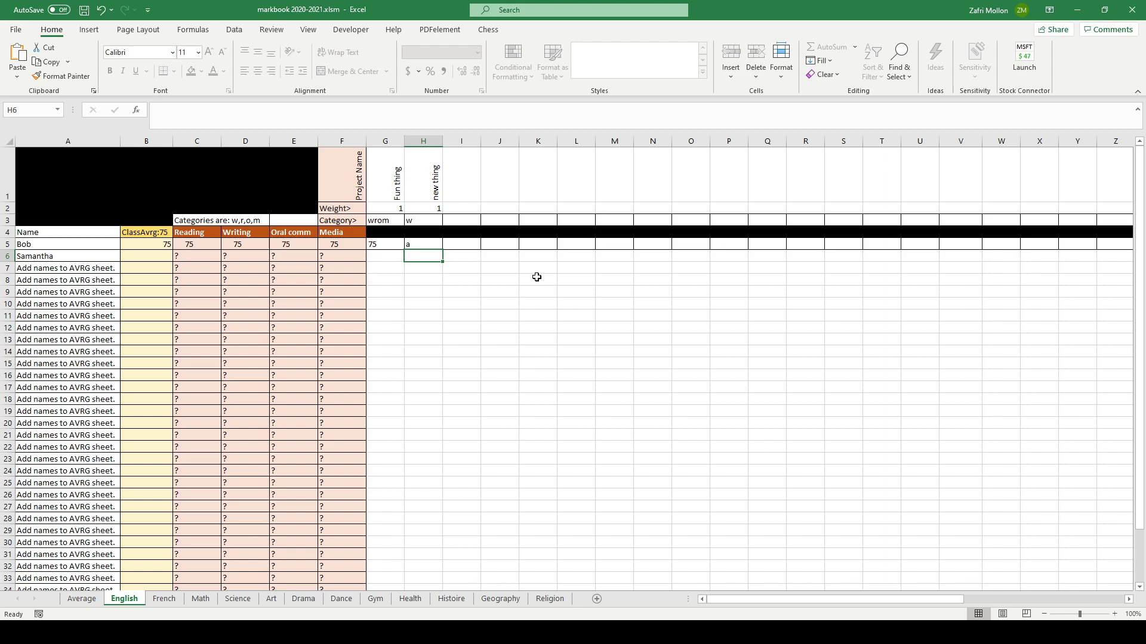
- Set the weight of the Fun thing project to 4
key("Up")
left_click(378, 208)
type("5")
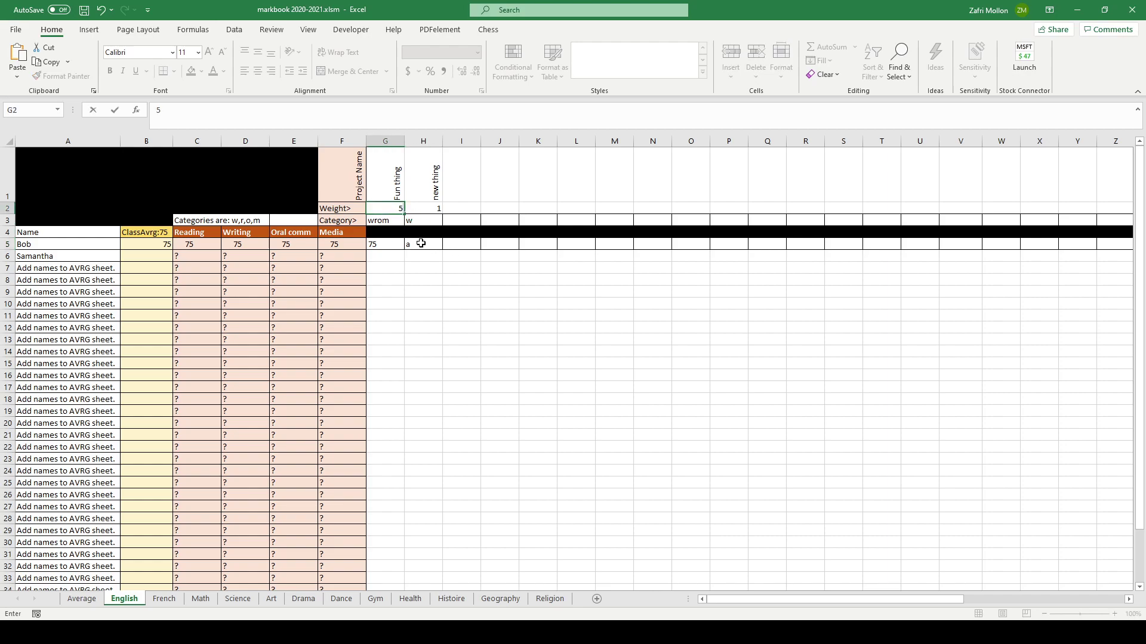
key("BackSpace")
type("4")
key("Return")
- Clear the first student's new thing mark and check the English missed and excused counts on the Average sheet
left_click(421, 244)
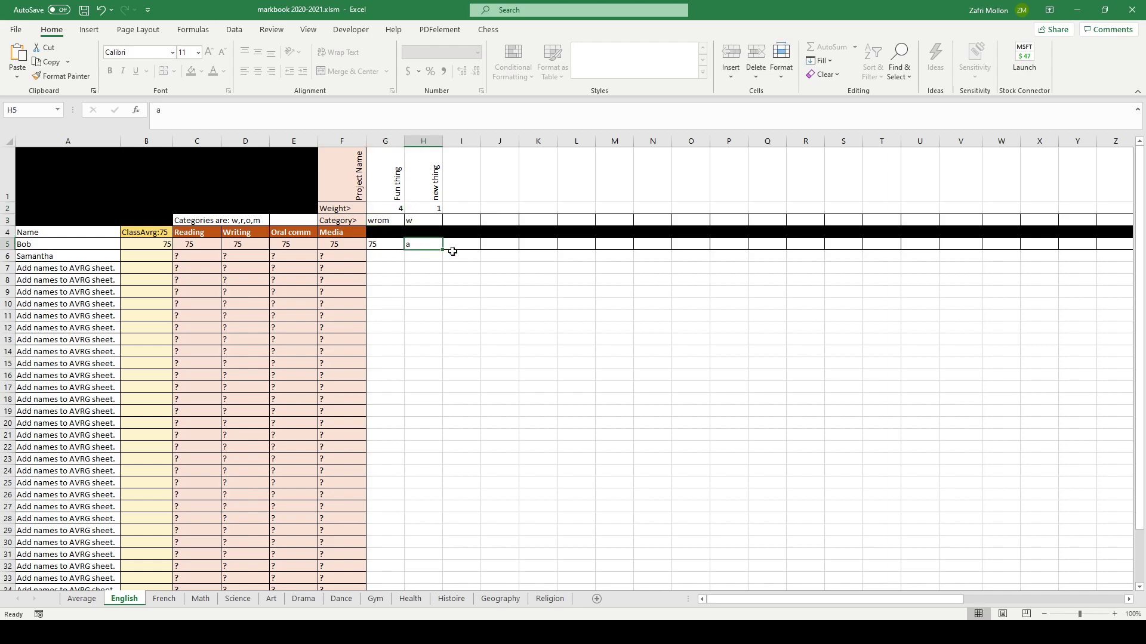
key("BackSpace")
key("Return")
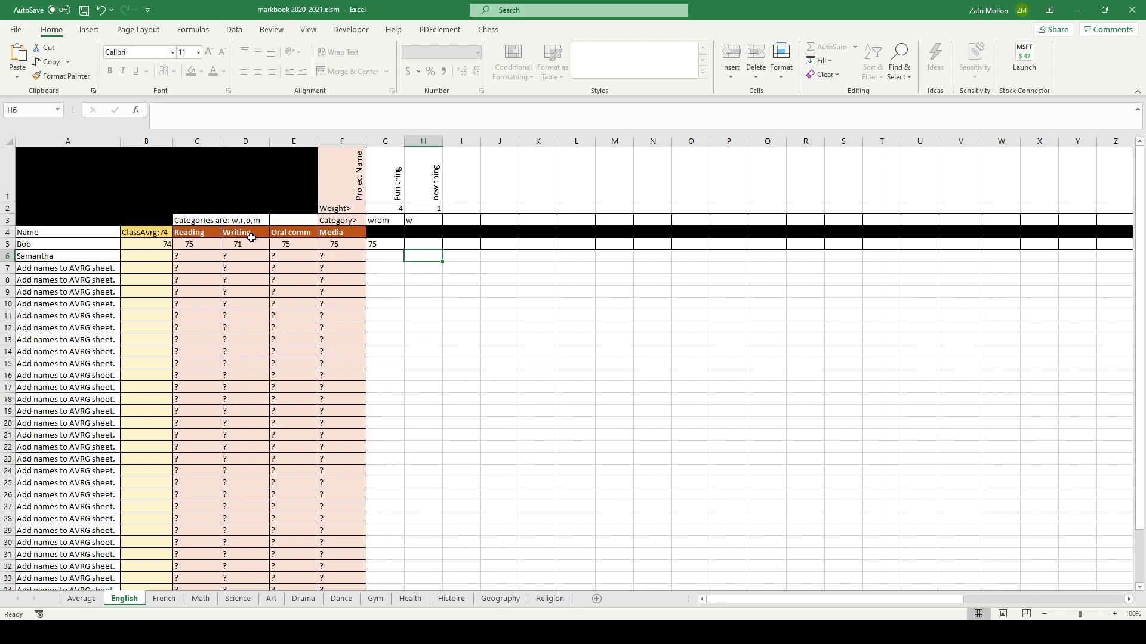
left_click(80, 599)
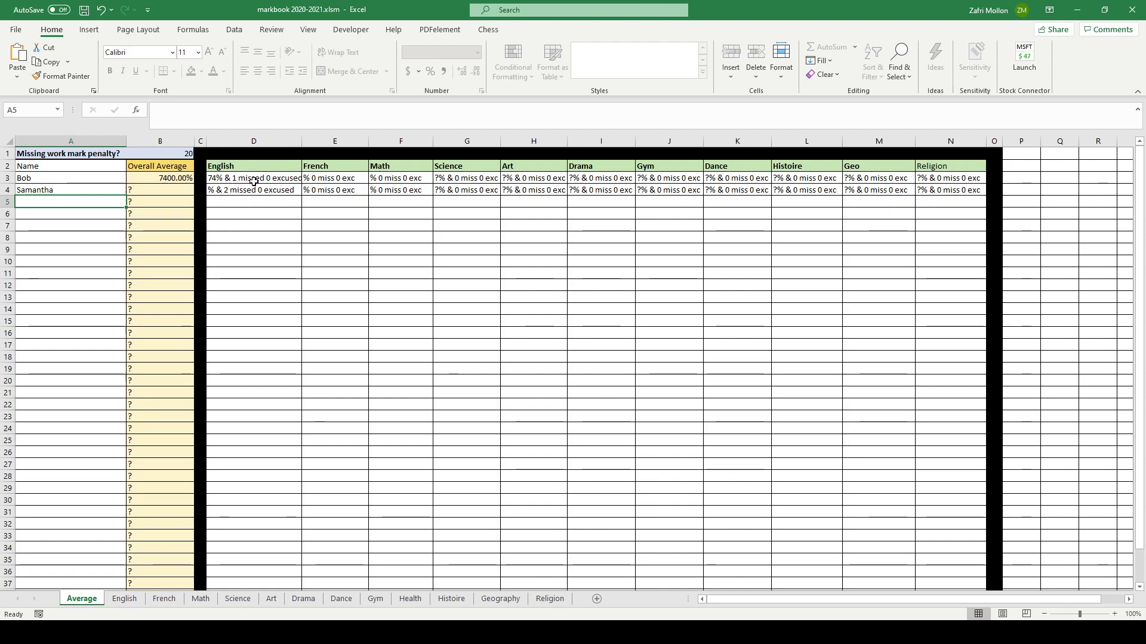
- Mark the first student's new thing project with a on the English sheet and review the Average sheet
left_click(124, 598)
type("a")
left_click(78, 601)
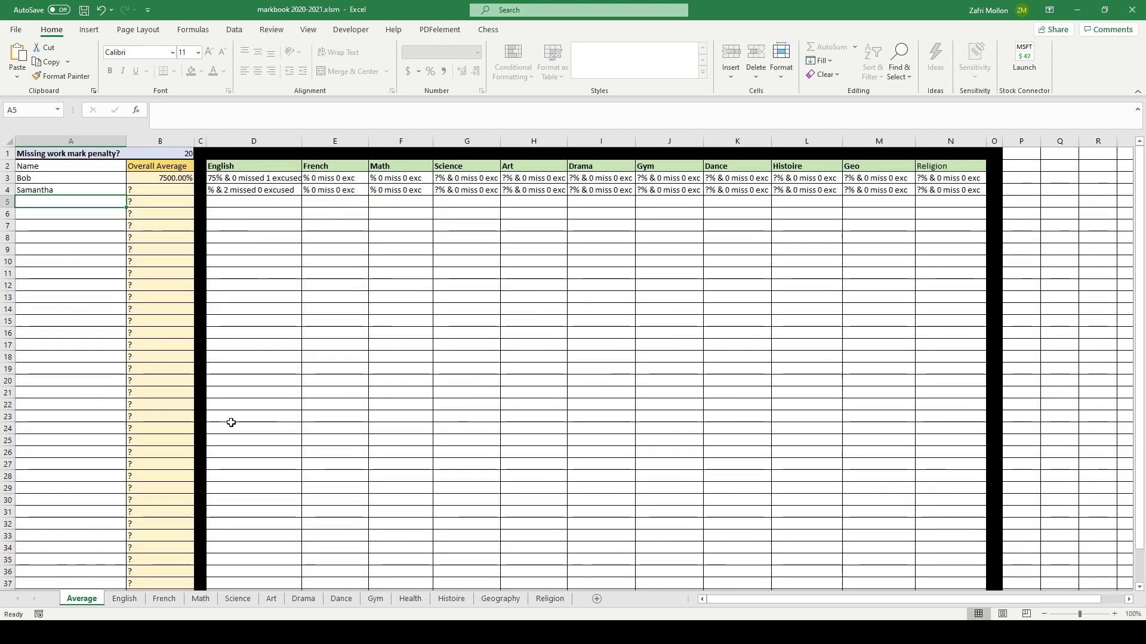
- Remove the a from the first student's new thing mark and return to the Average sheet
left_click(124, 599)
type("a")
left_click(429, 292)
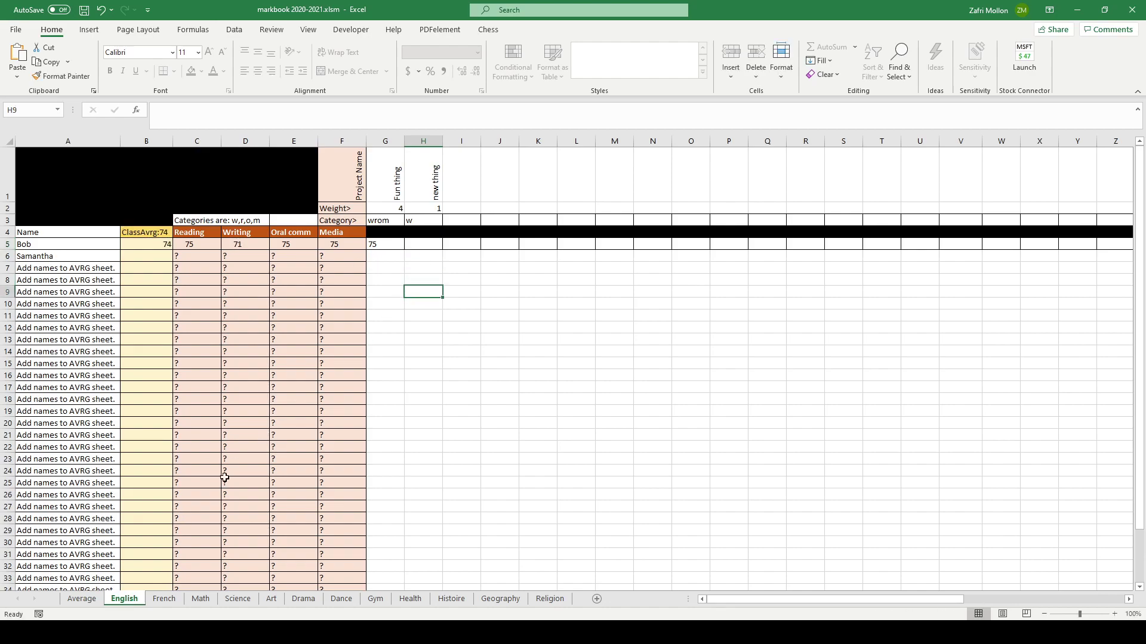
left_click(82, 599)
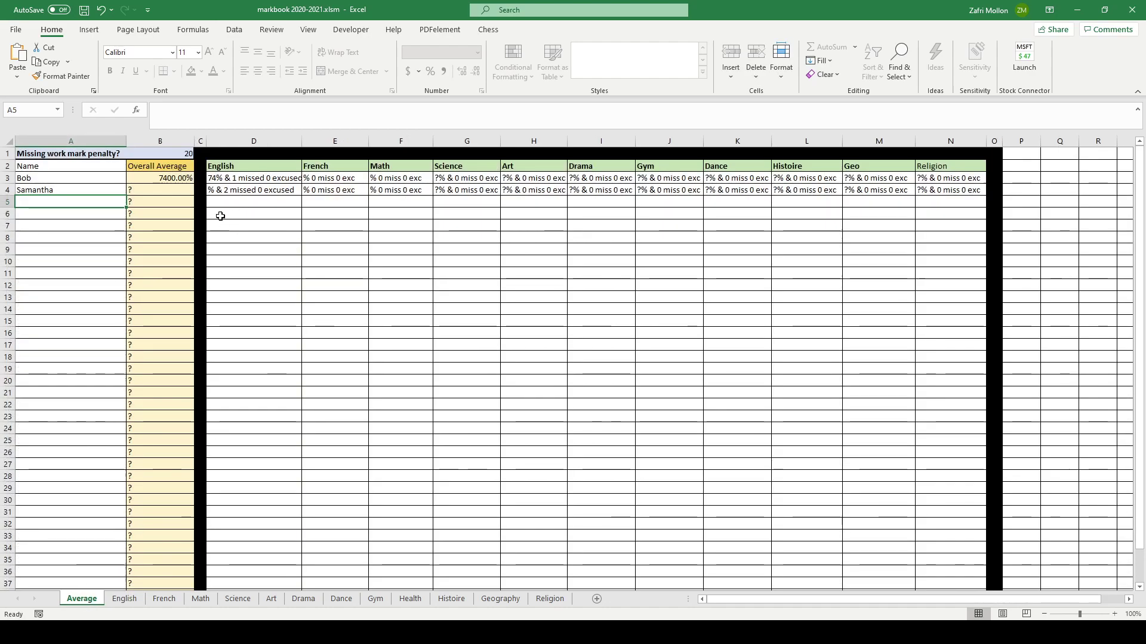
- Examine the missing work mark penalty on the Average sheet against the marks on the English sheet
left_click(167, 153)
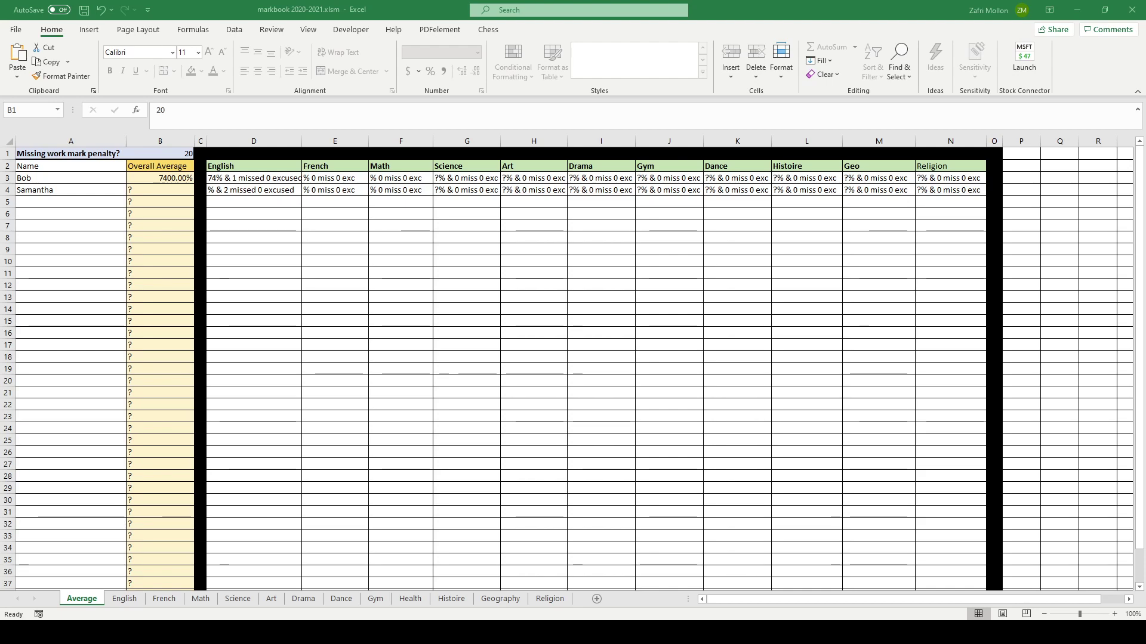
left_click(117, 599)
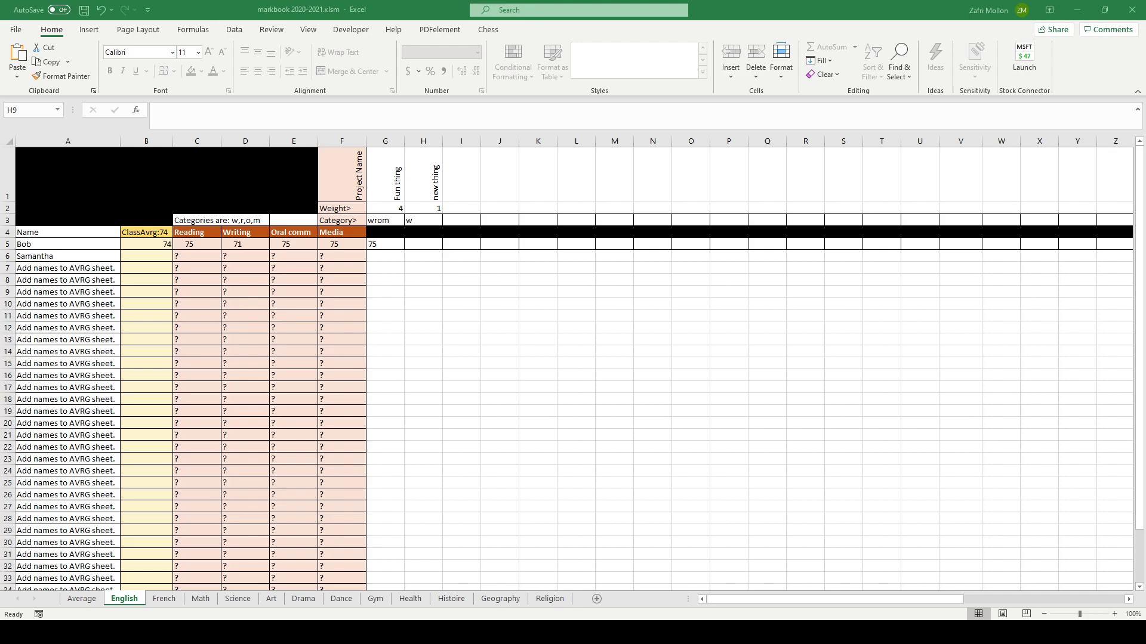
left_click(86, 599)
left_click(176, 155)
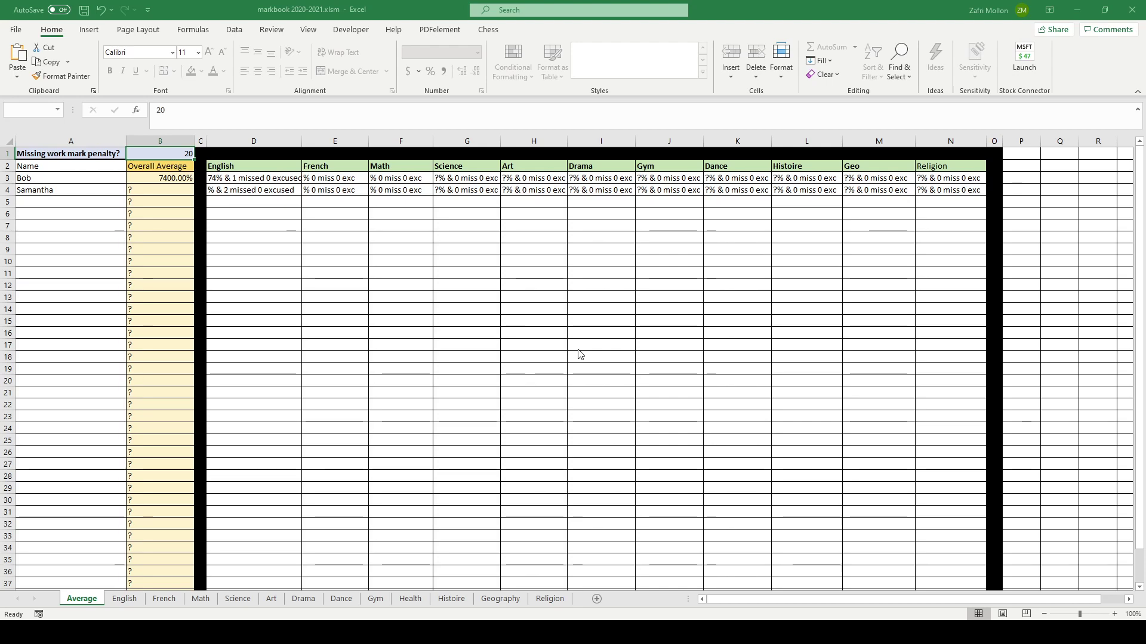
- Look through the subject sheets, including English, French, Math, Science, Art, Drama, Histoire and Religion, and return to the Average sheet
left_click(134, 602)
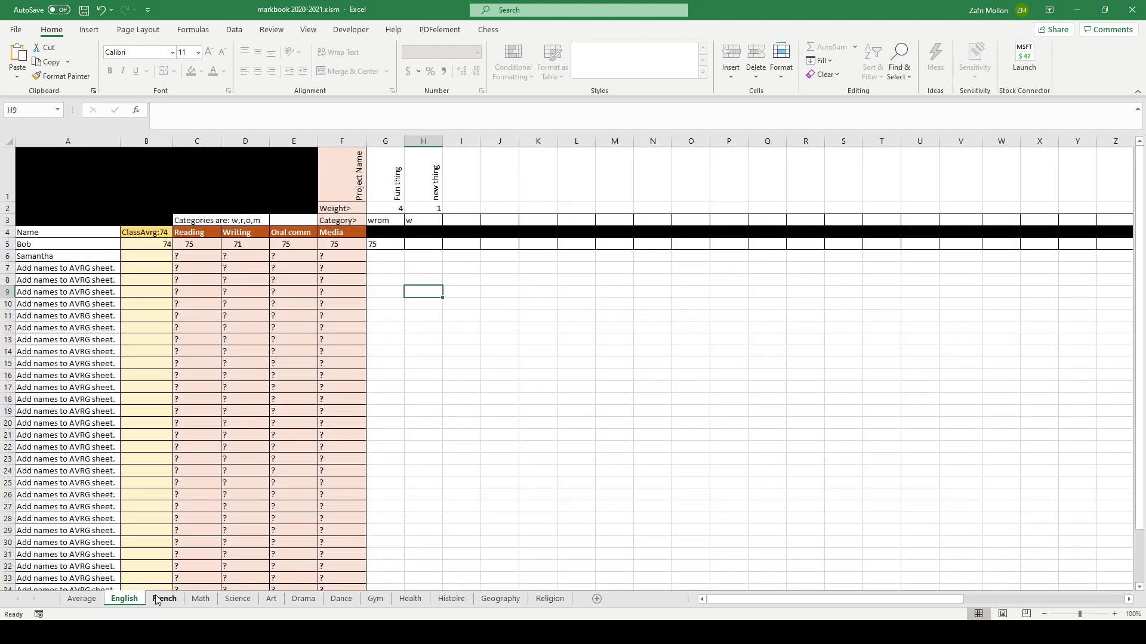
left_click(172, 604)
left_click(201, 602)
left_click(239, 604)
left_click(201, 599)
left_click(237, 599)
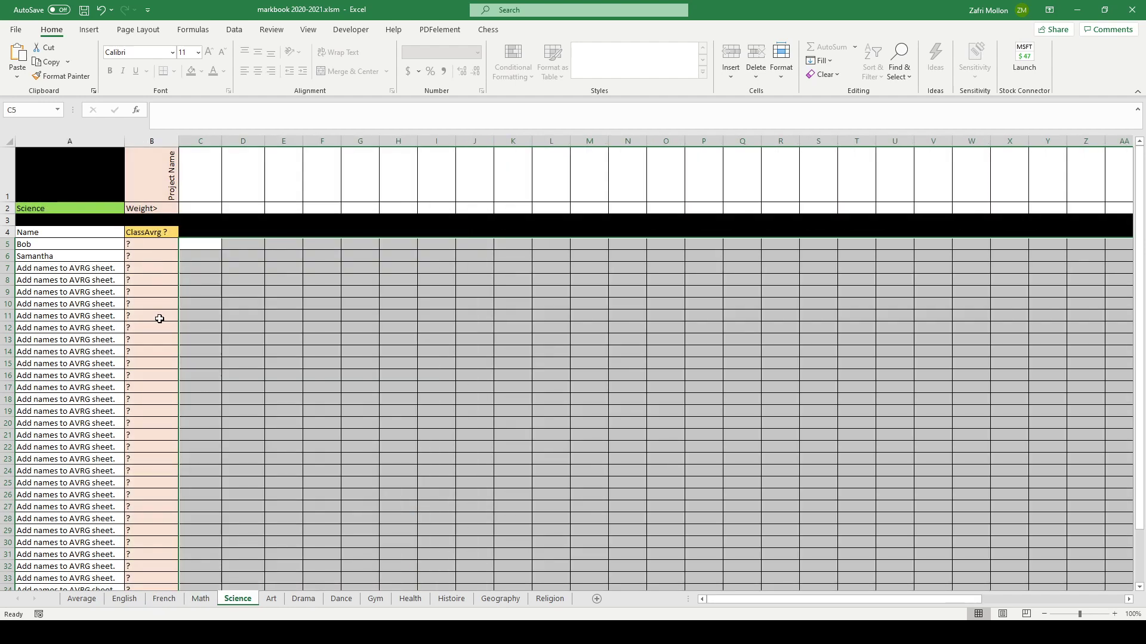
left_click(272, 600)
left_click(296, 600)
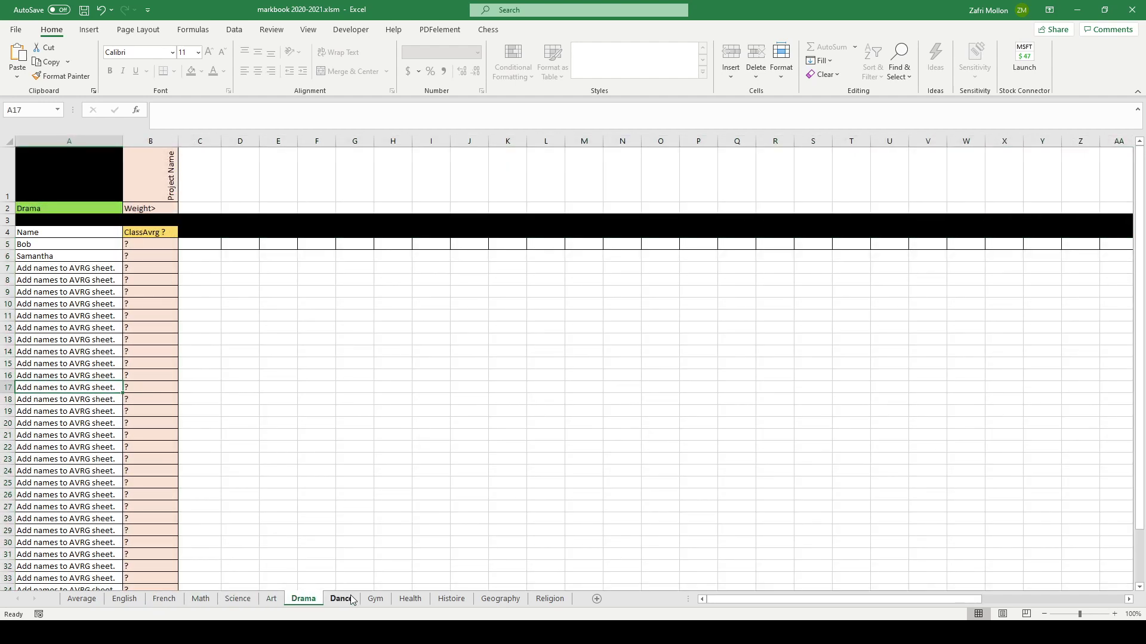
left_click(542, 603)
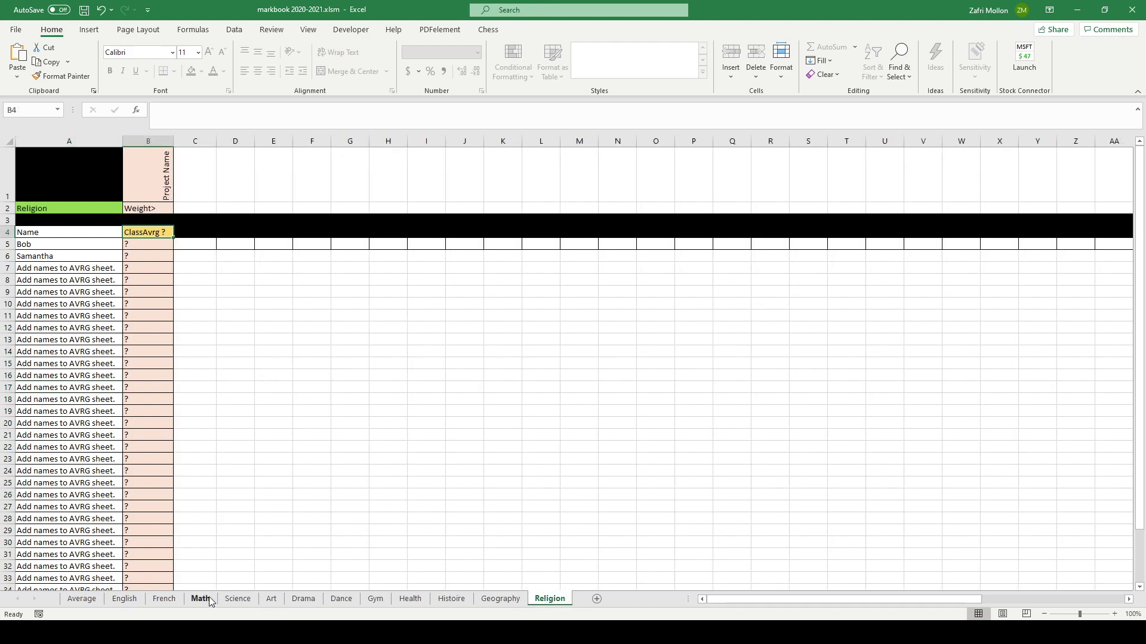
left_click(200, 599)
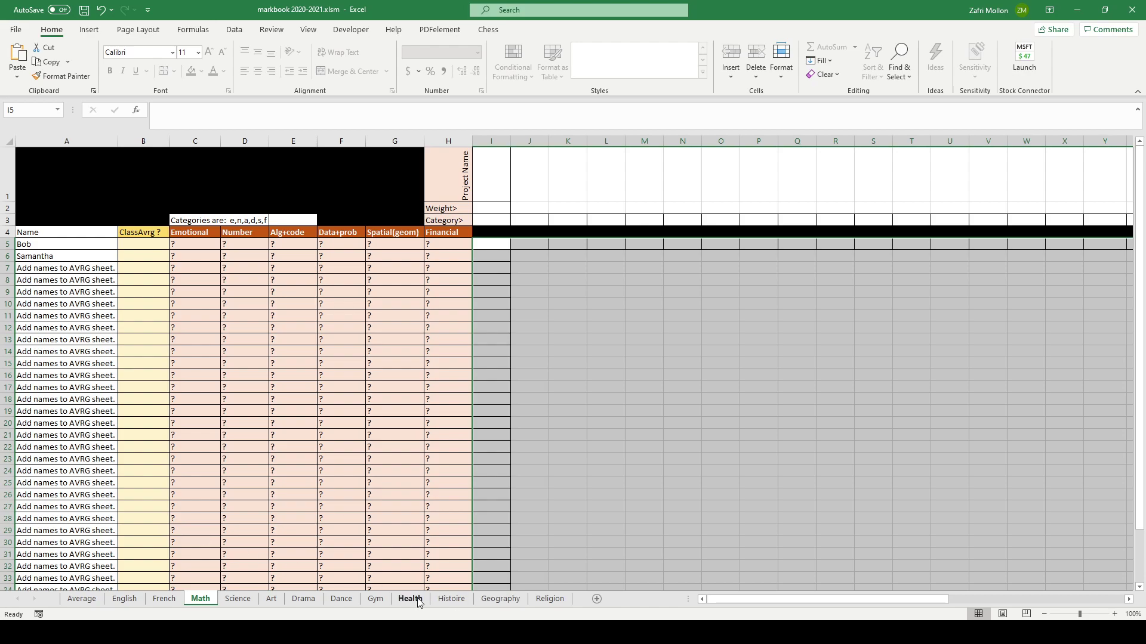
left_click(451, 599)
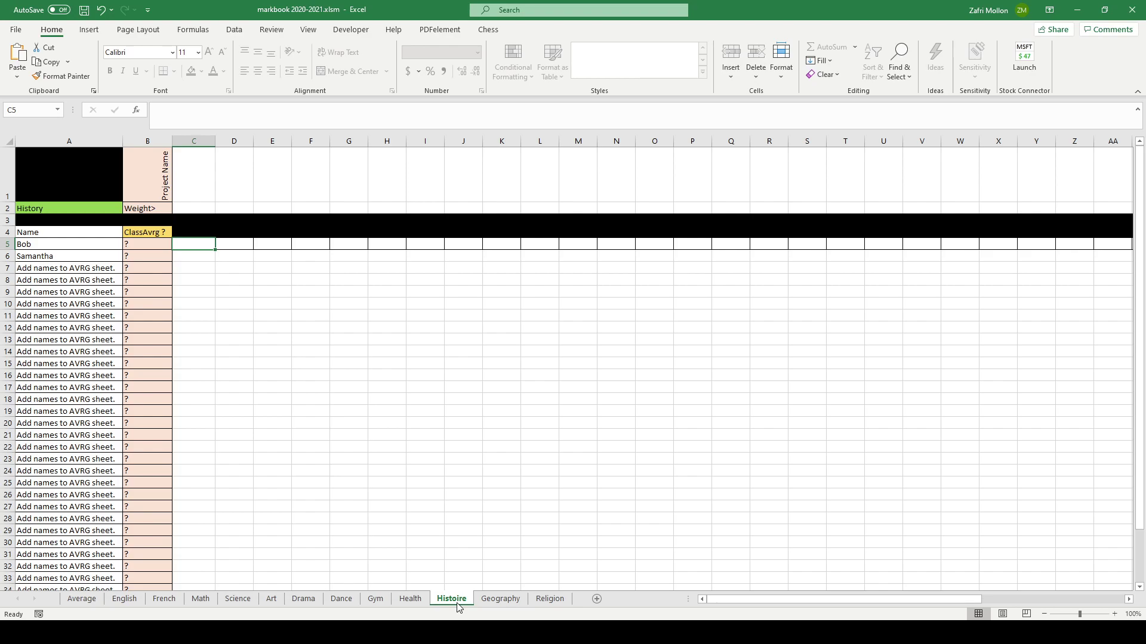
left_click(550, 607)
left_click(82, 599)
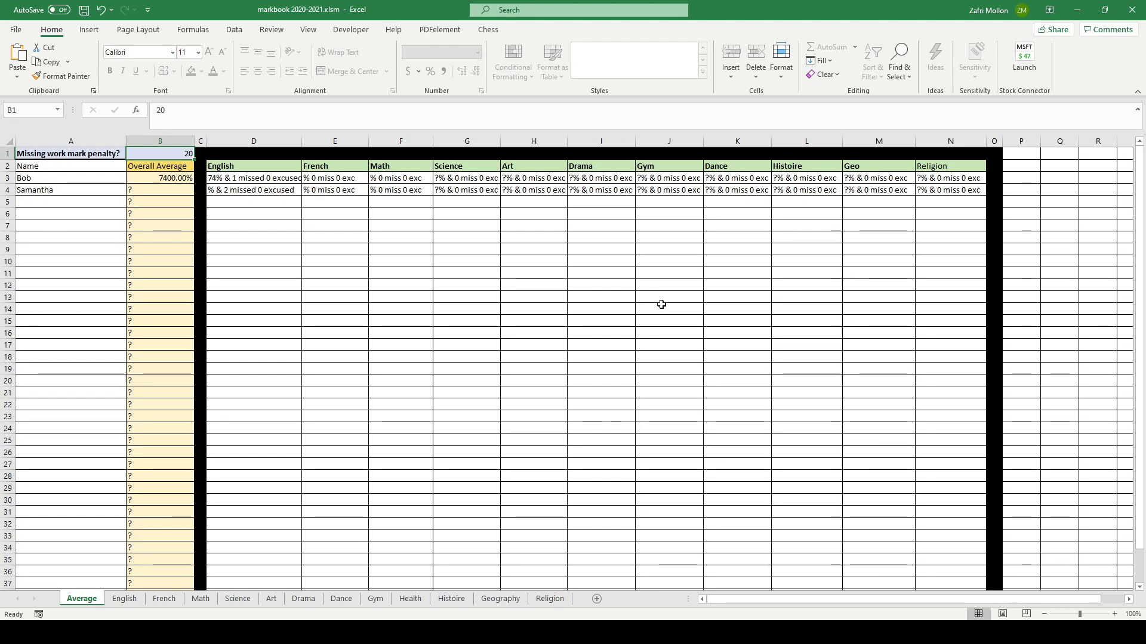